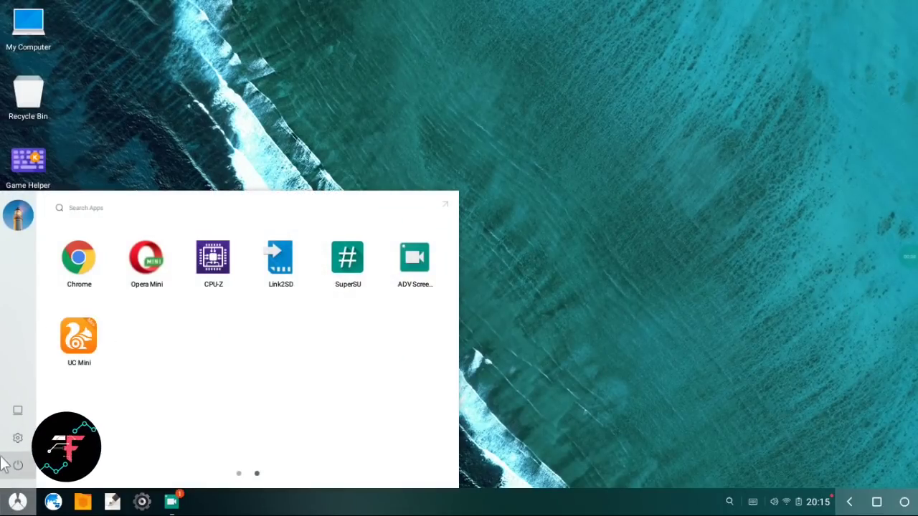
Step: Open the About tablet page in the system settings and review the device's version details
{"action": "left_click", "coordinate": [486, 414]}
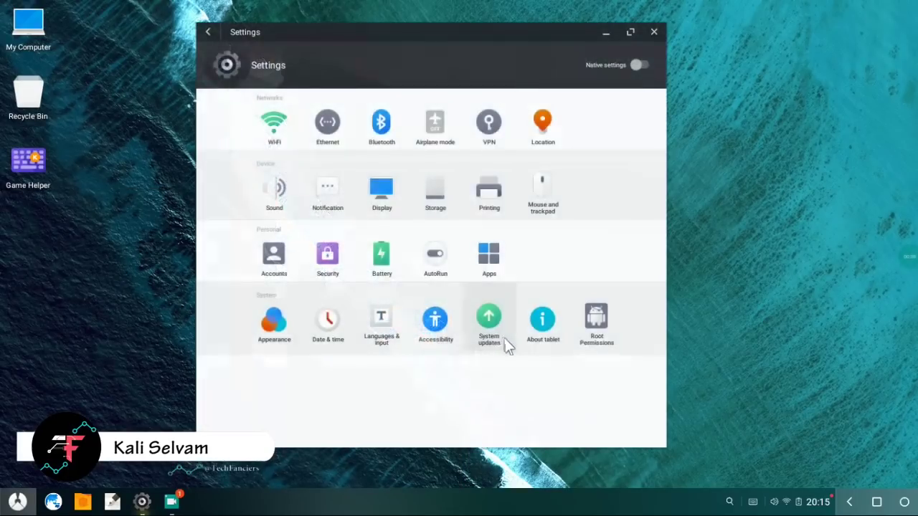
{"action": "left_click", "coordinate": [543, 324]}
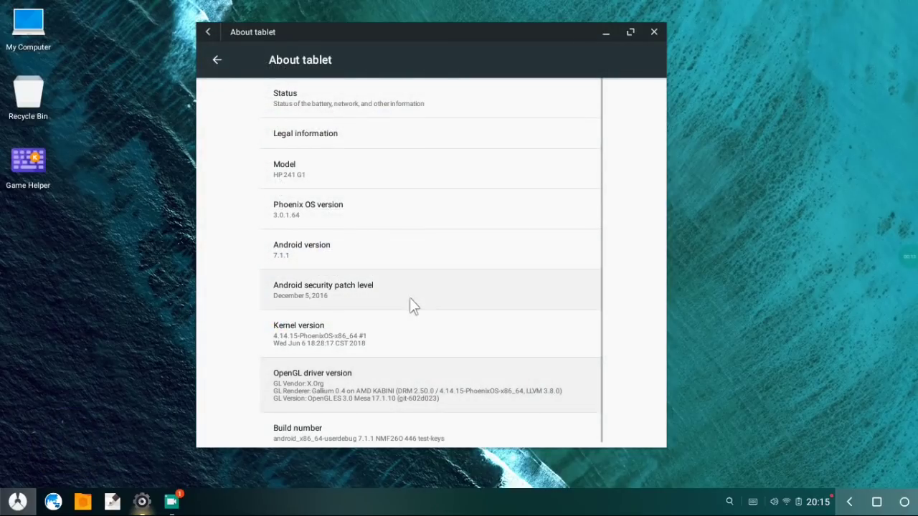
{"action": "scroll", "coordinate": [423, 308], "scroll_direction": "down", "scroll_amount": 2}
{"action": "scroll", "coordinate": [443, 304], "scroll_direction": "up", "scroll_amount": 2}
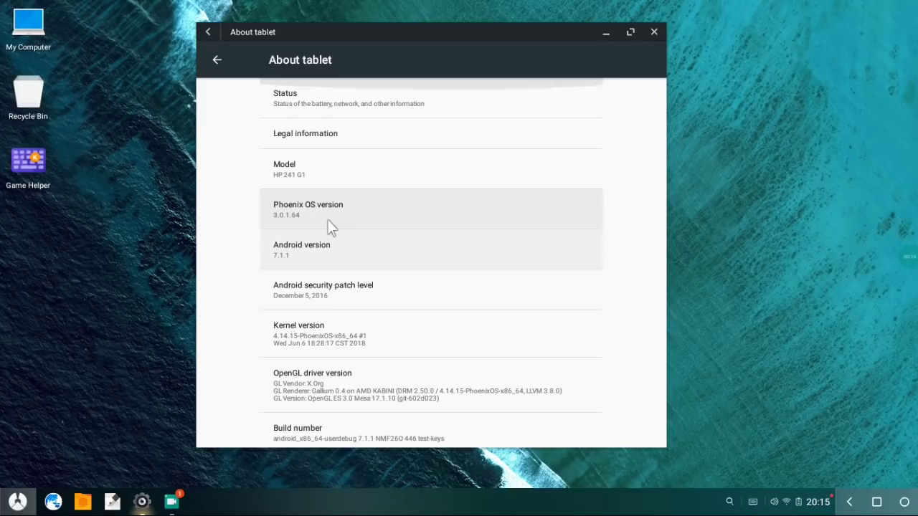
Step: Bring up the hidden Android version screen from the About tablet page and close it
{"action": "left_click", "coordinate": [332, 225]}
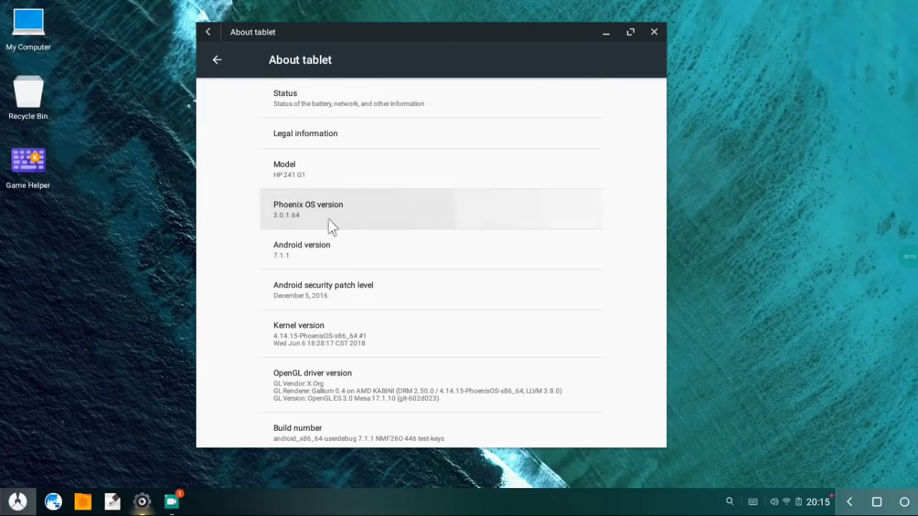
{"action": "left_click", "coordinate": [331, 225]}
{"action": "left_click", "coordinate": [331, 225]}
{"action": "left_click", "coordinate": [332, 225]}
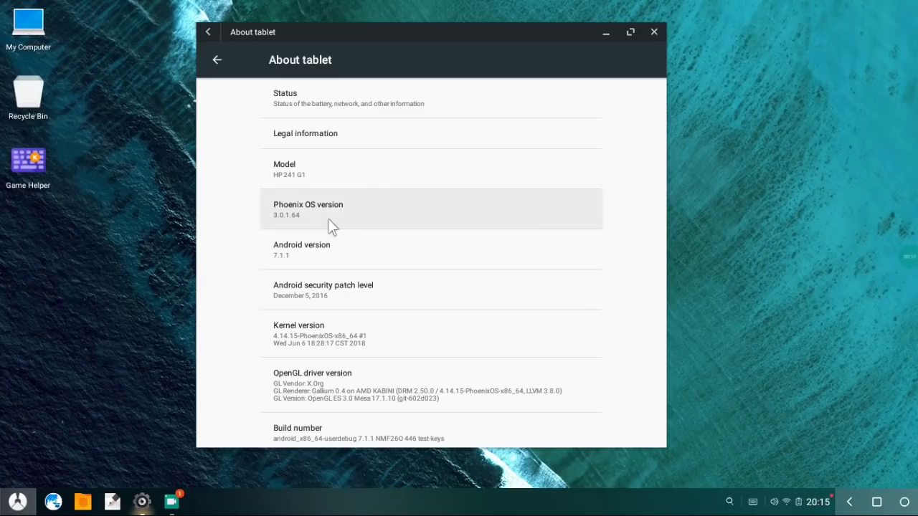
{"action": "left_click", "coordinate": [342, 256]}
{"action": "left_click", "coordinate": [342, 256]}
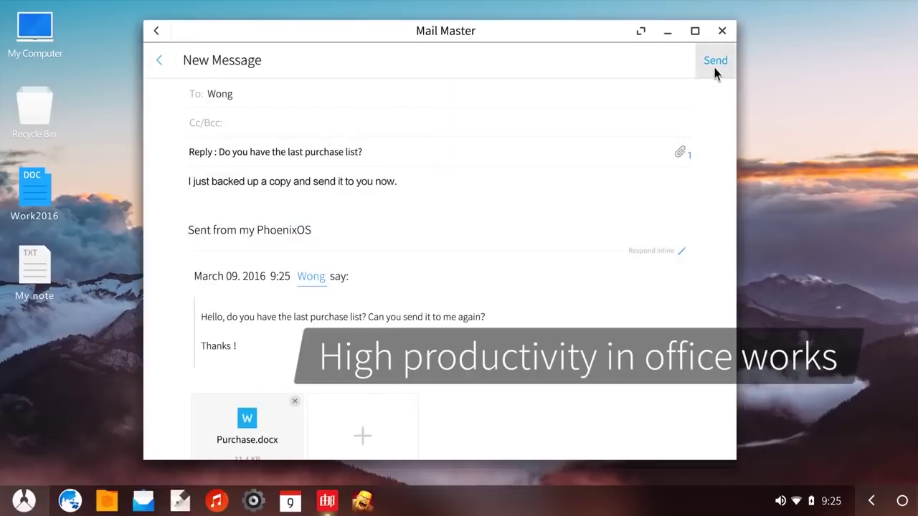
{"action": "left_click", "coordinate": [715, 66]}
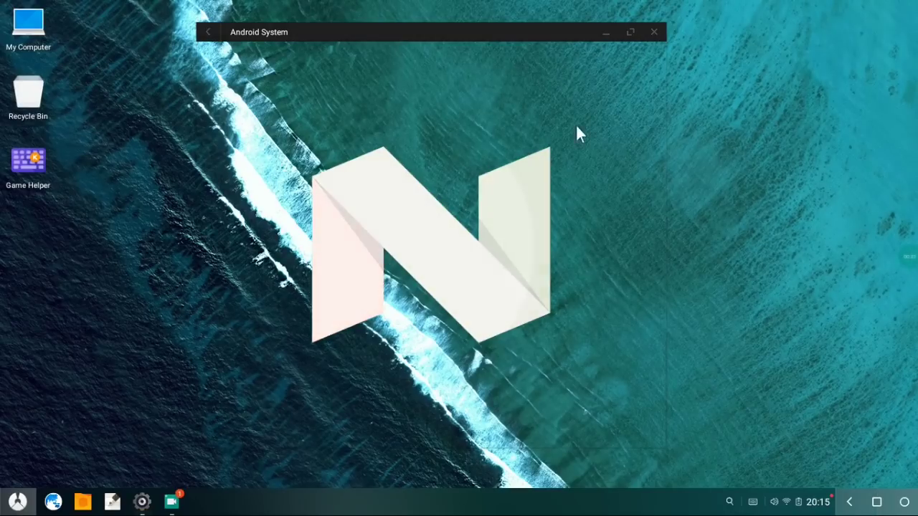
{"action": "left_click", "coordinate": [652, 33]}
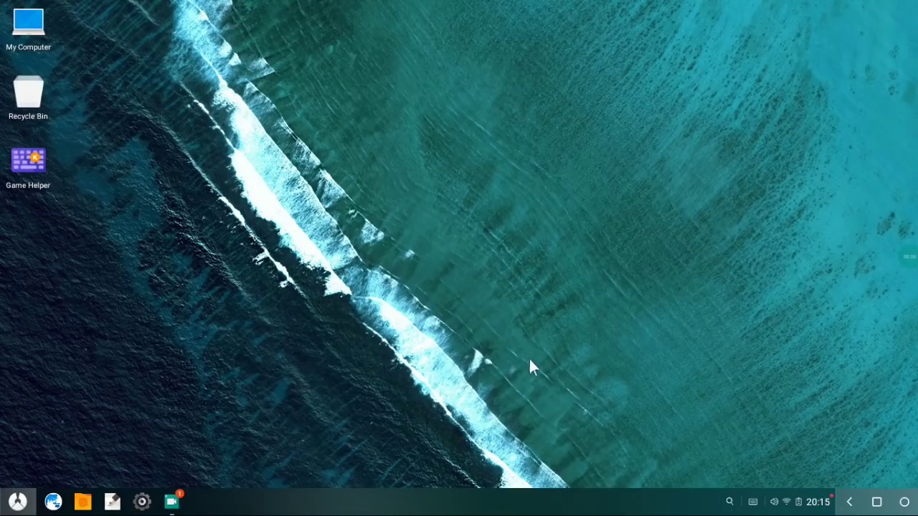
Step: Reopen the About tablet page from the system settings and look through the rest of its details
{"action": "left_click", "coordinate": [17, 501]}
{"action": "left_click", "coordinate": [21, 437]}
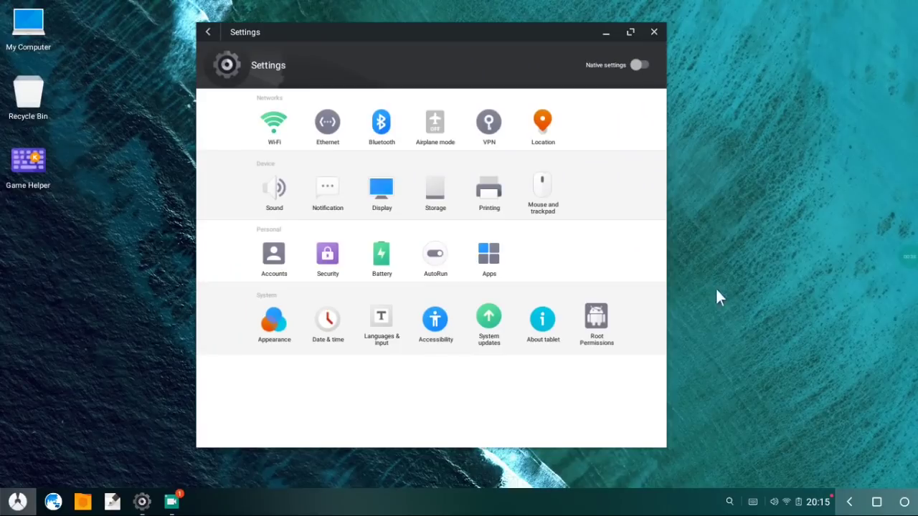
{"action": "left_click", "coordinate": [545, 324]}
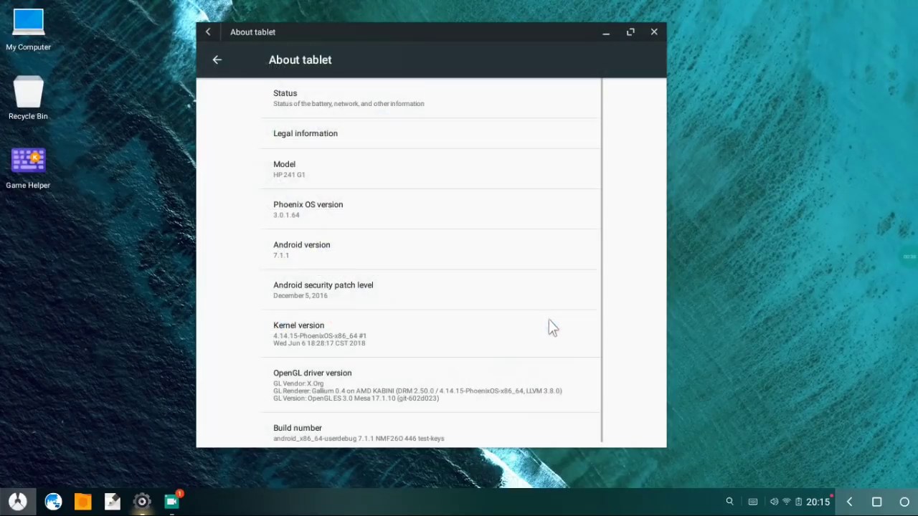
{"action": "scroll", "coordinate": [465, 355], "scroll_direction": "down", "scroll_amount": 3}
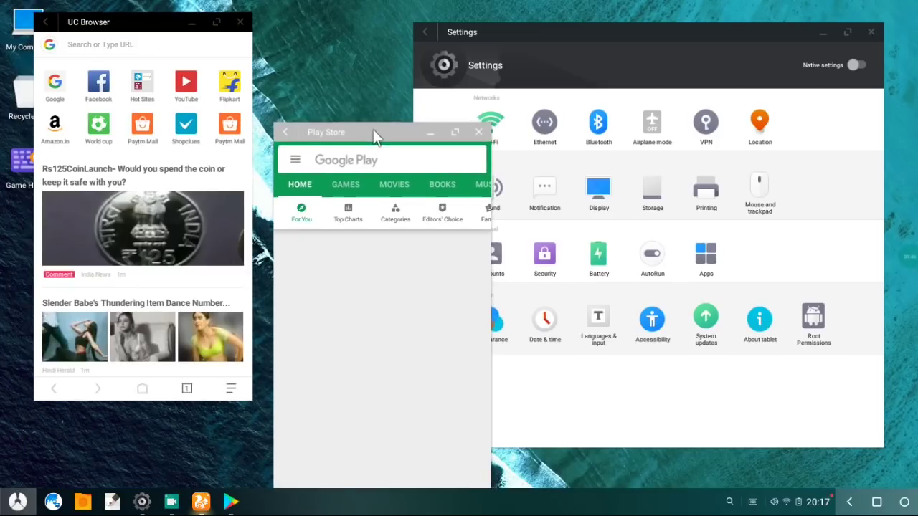
Step: Open Google in the UC Browser window and look through Adobe Capture CC's page in the repositioned Play Store window
{"action": "left_click_drag", "start_coordinate": [373, 131], "coordinate": [372, 75]}
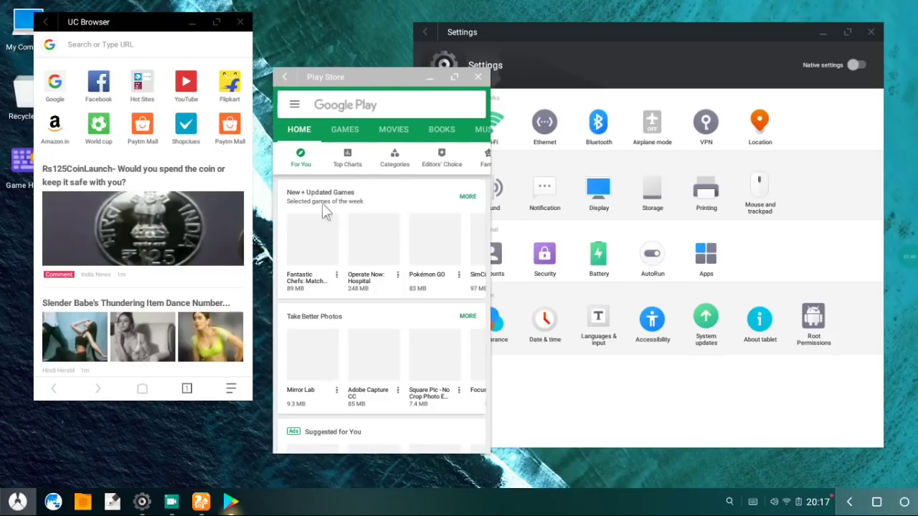
{"action": "left_click", "coordinate": [55, 92]}
{"action": "left_click", "coordinate": [362, 351]}
{"action": "scroll", "coordinate": [370, 339], "scroll_direction": "down", "scroll_amount": 10}
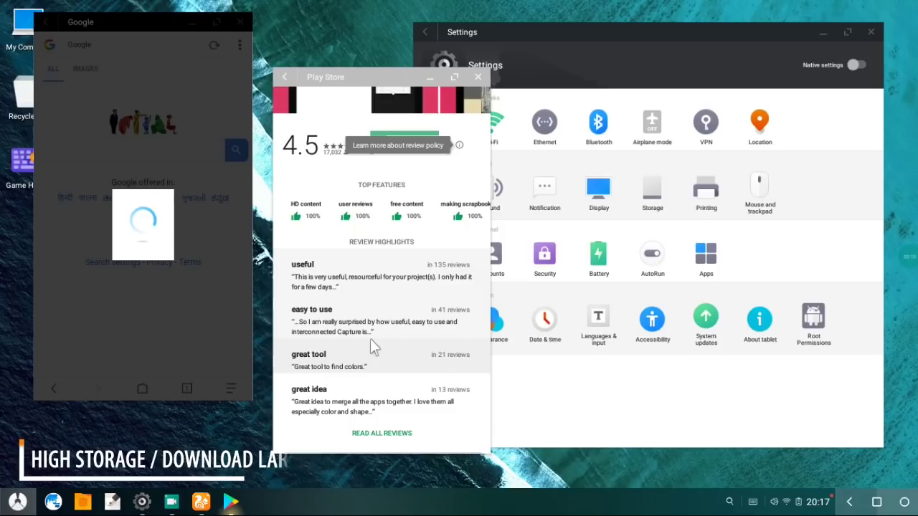
{"action": "scroll", "coordinate": [359, 248], "scroll_direction": "up", "scroll_amount": 10}
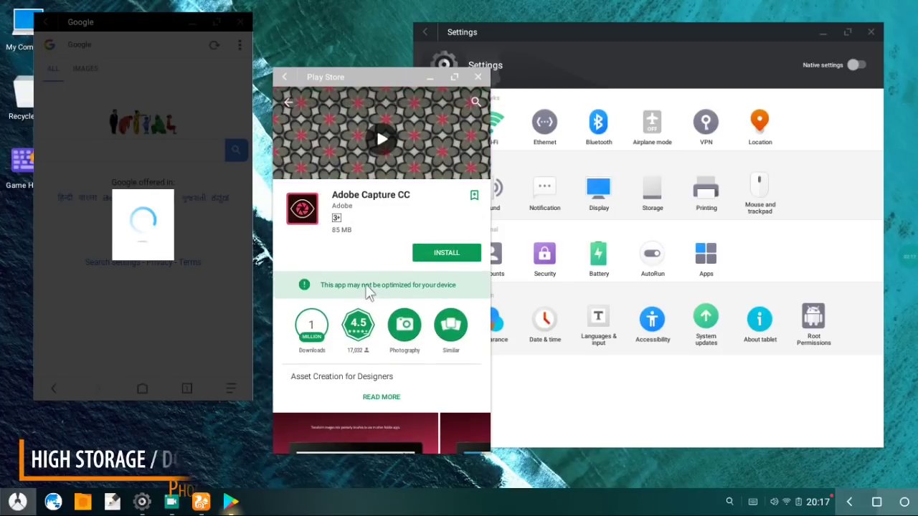
Step: Switch between the open app windows and open the internal shared storage page in Settings
{"action": "left_click", "coordinate": [636, 36]}
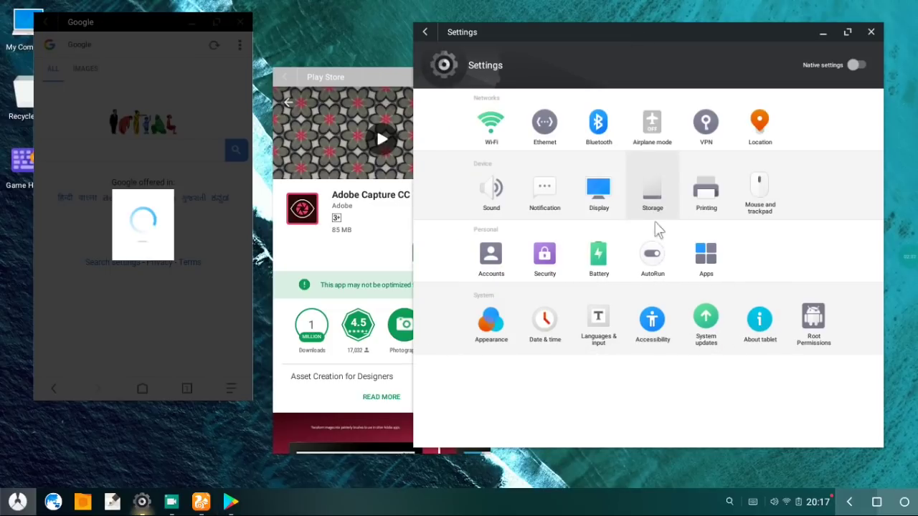
{"action": "left_click", "coordinate": [356, 77]}
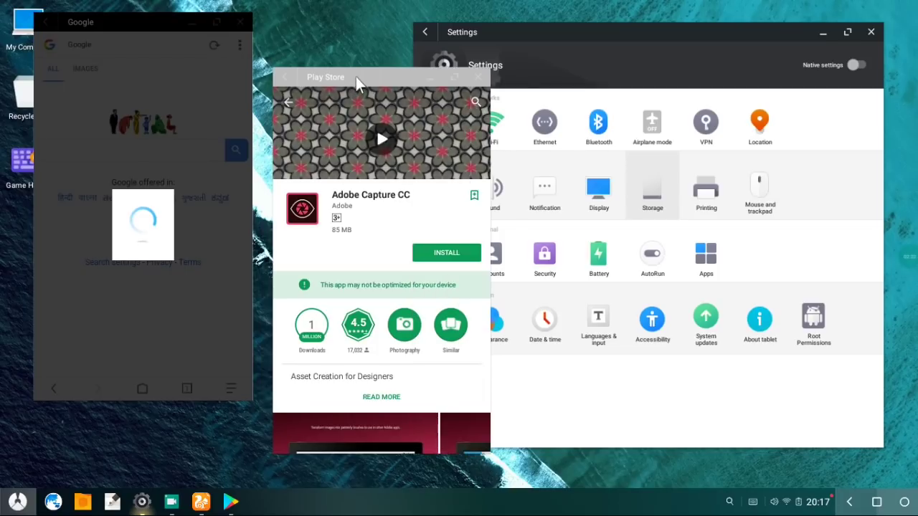
{"action": "left_click", "coordinate": [521, 275]}
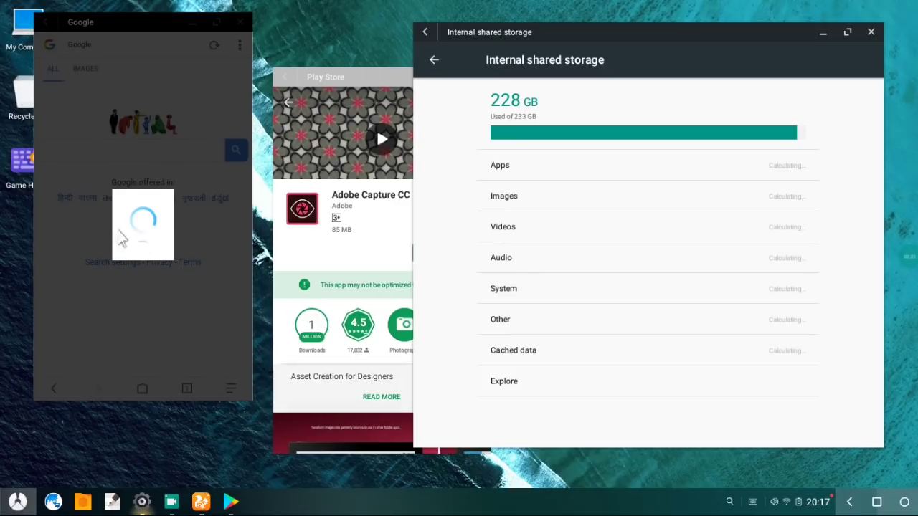
{"action": "left_click", "coordinate": [93, 369]}
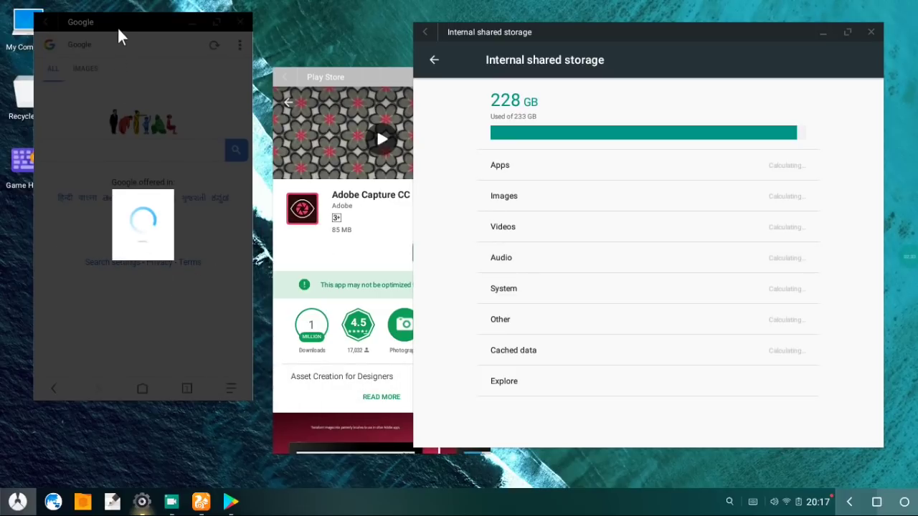
{"action": "left_click", "coordinate": [63, 46]}
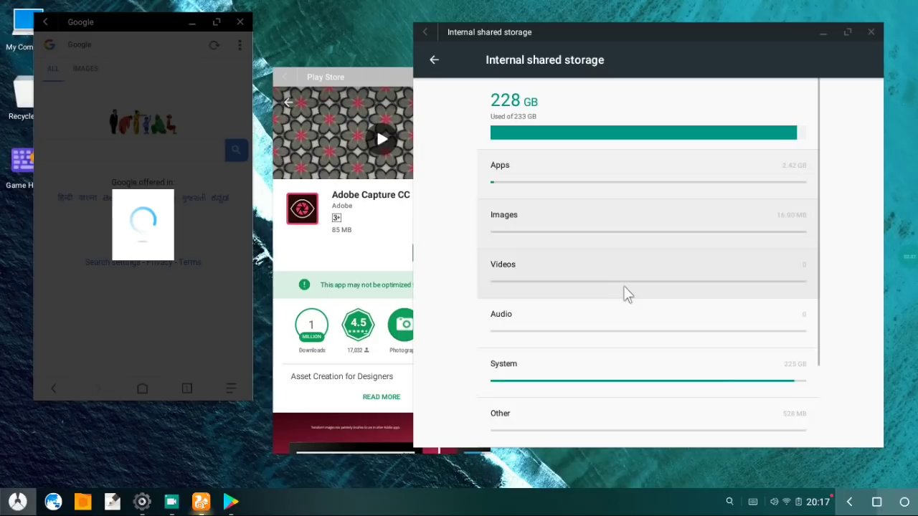
Step: Examine how internal shared storage is divided among apps, media, system and cached data, and return to the main settings
{"action": "scroll", "coordinate": [630, 305], "scroll_direction": "down", "scroll_amount": 2}
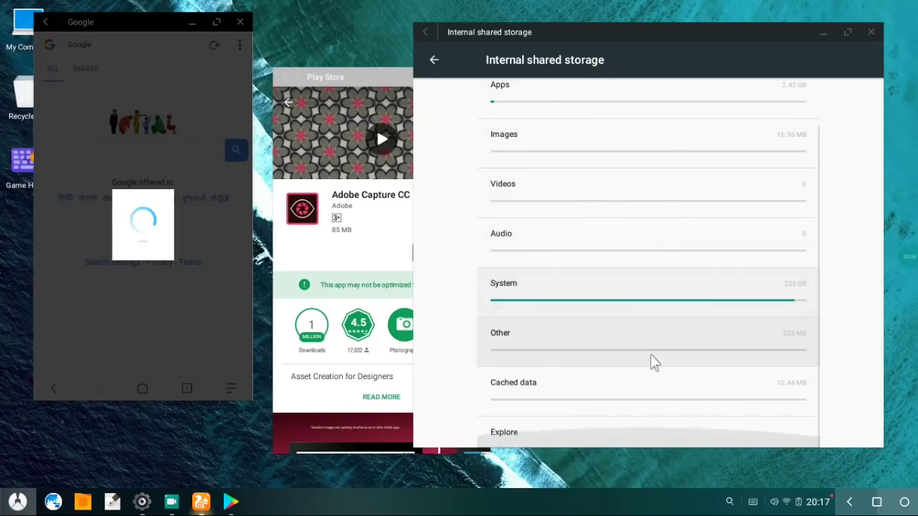
{"action": "scroll", "coordinate": [650, 354], "scroll_direction": "up", "scroll_amount": 2}
{"action": "scroll", "coordinate": [650, 361], "scroll_direction": "up", "scroll_amount": 1}
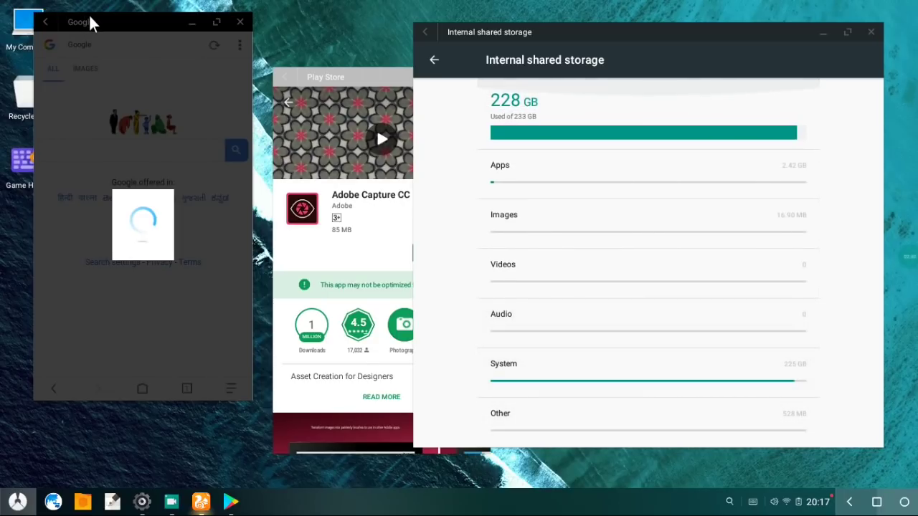
{"action": "scroll", "coordinate": [681, 218], "scroll_direction": "down", "scroll_amount": 2}
{"action": "scroll", "coordinate": [681, 218], "scroll_direction": "up", "scroll_amount": 3}
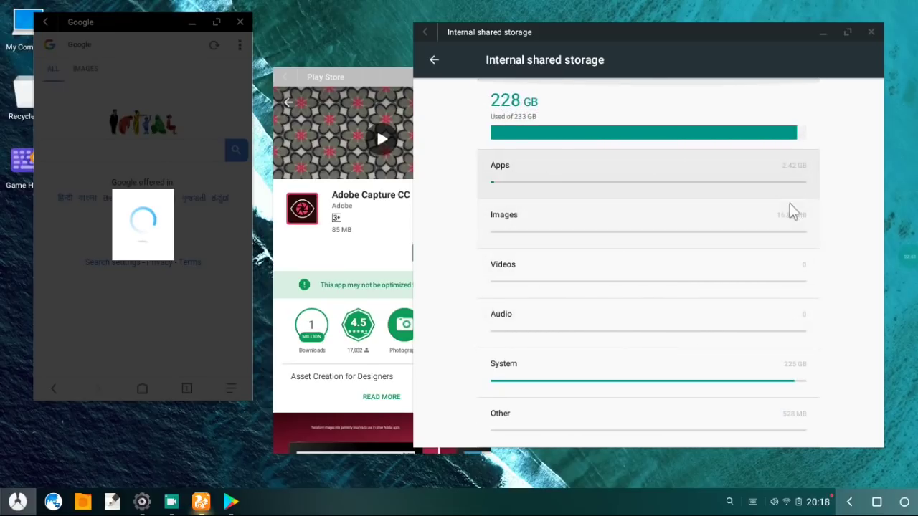
{"action": "scroll", "coordinate": [623, 330], "scroll_direction": "down", "scroll_amount": 2}
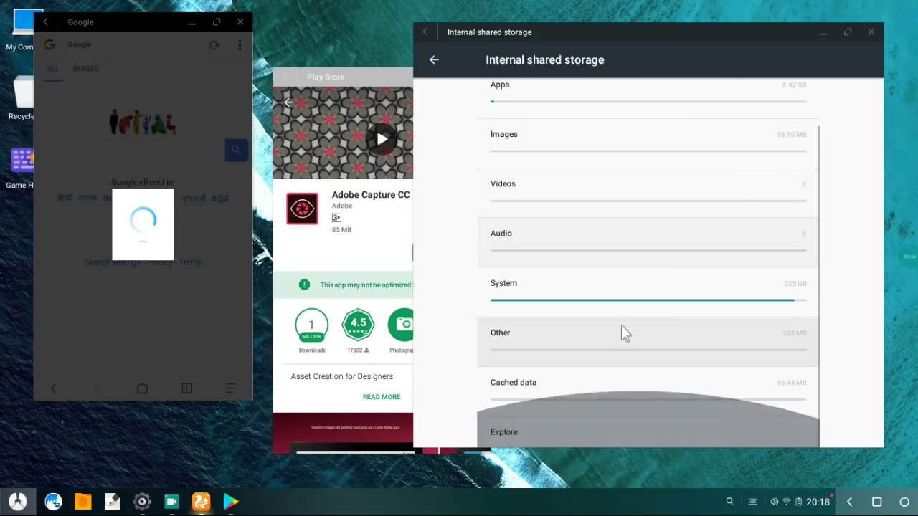
{"action": "scroll", "coordinate": [617, 328], "scroll_direction": "up", "scroll_amount": 3}
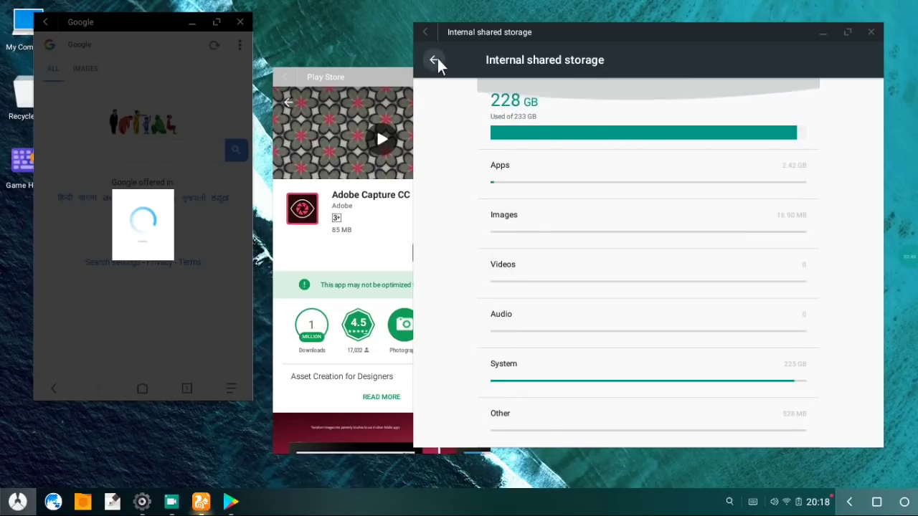
{"action": "left_click", "coordinate": [439, 62]}
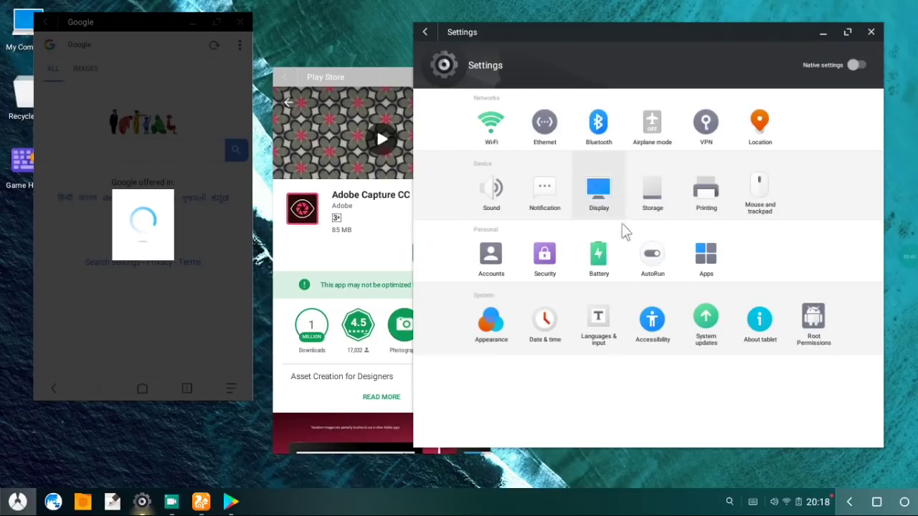
Step: Search Google in the UC Browser window for "resident evil raccoon city pc" and look through the results
{"action": "left_click", "coordinate": [148, 149]}
{"action": "type", "text": "res"}
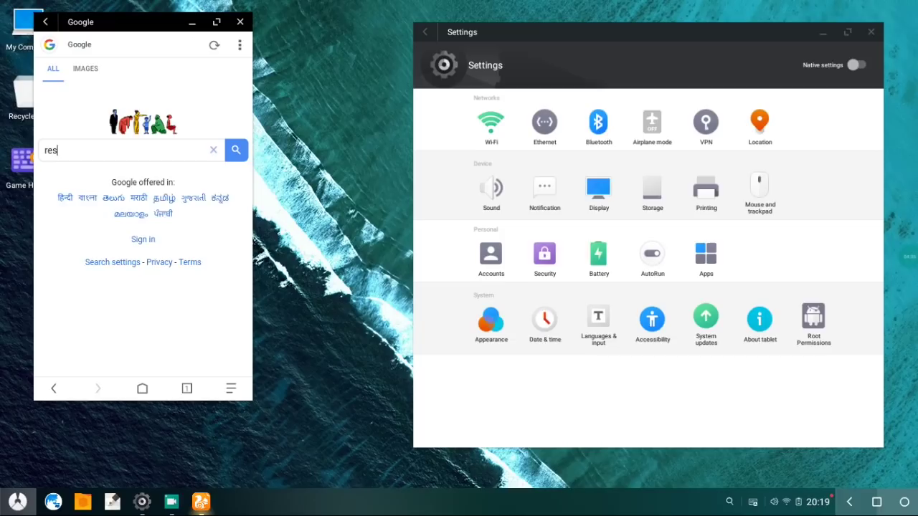
{"action": "type", "text": "ident evil racoon"}
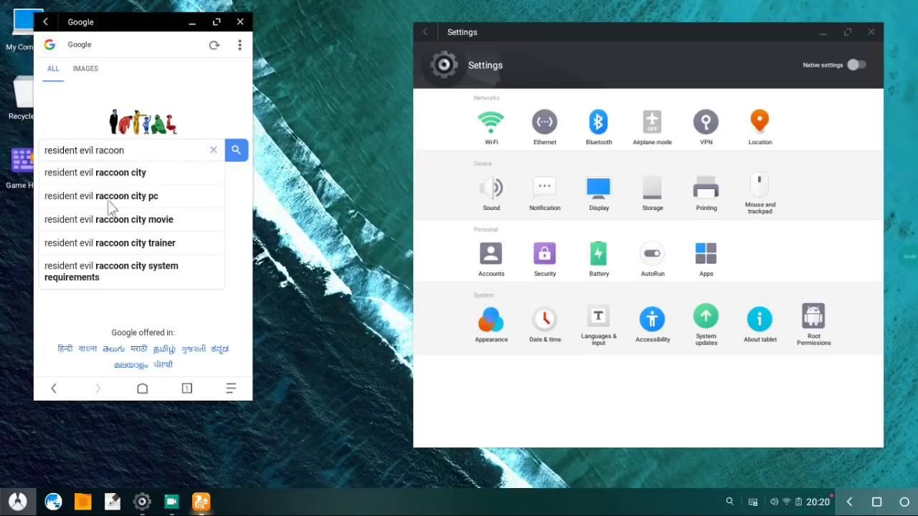
{"action": "left_click", "coordinate": [131, 201]}
{"action": "scroll", "coordinate": [161, 230], "scroll_direction": "down", "scroll_amount": 5}
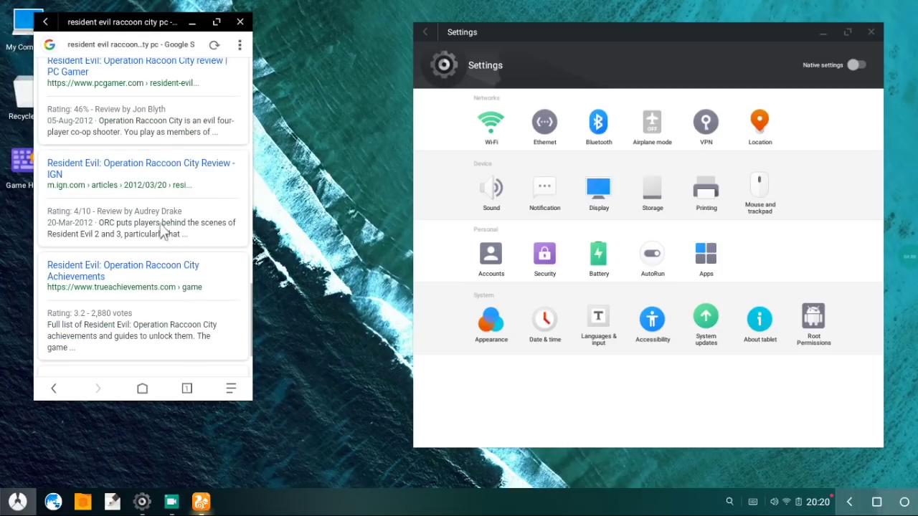
{"action": "scroll", "coordinate": [144, 215], "scroll_direction": "down", "scroll_amount": 2}
{"action": "left_click", "coordinate": [157, 275]}
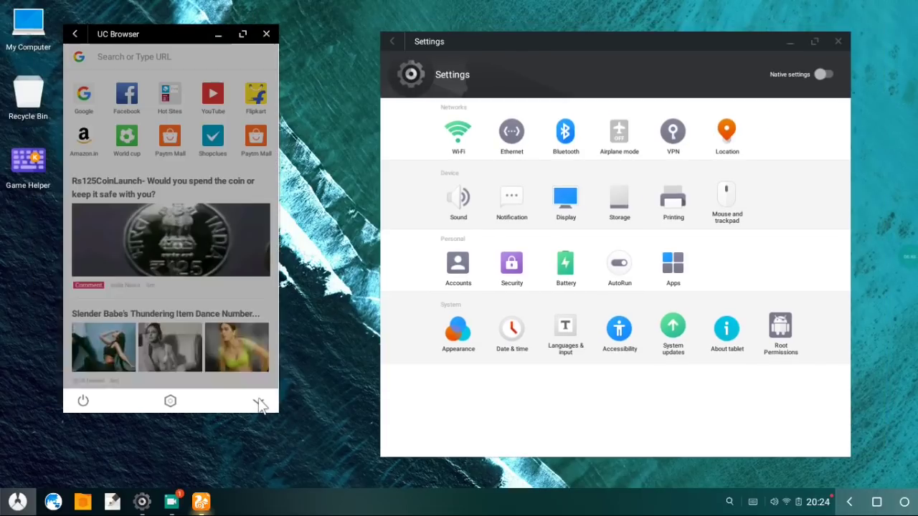
Step: Open UC Browser's downloads list to check the Resident Evil game download
{"action": "left_click", "coordinate": [259, 400]}
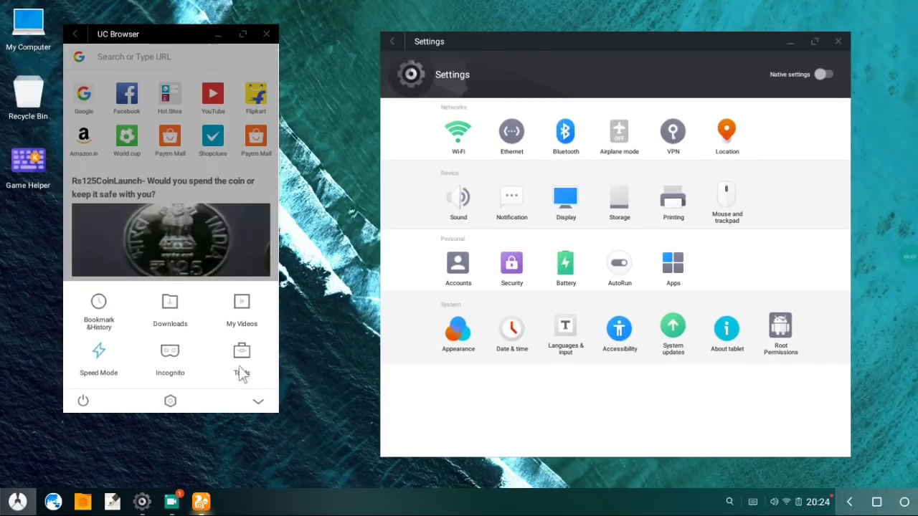
{"action": "left_click", "coordinate": [171, 314]}
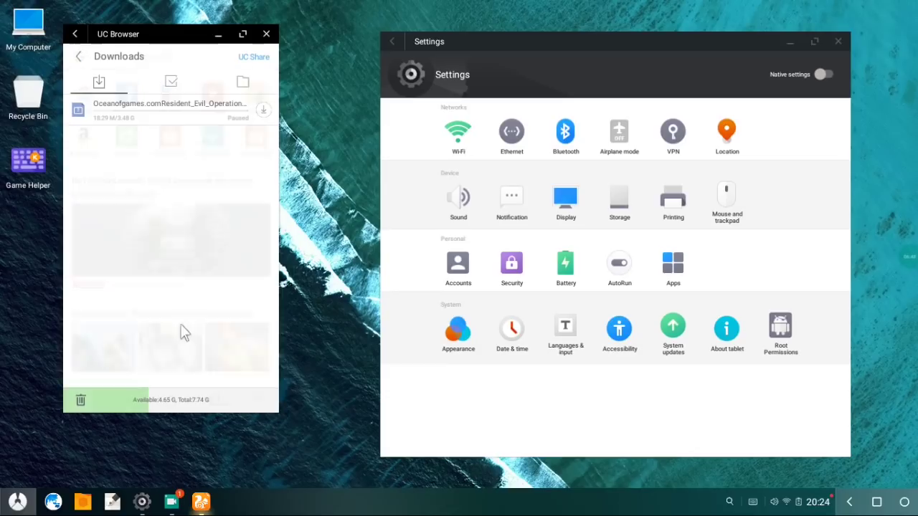
{"action": "left_click", "coordinate": [803, 500]}
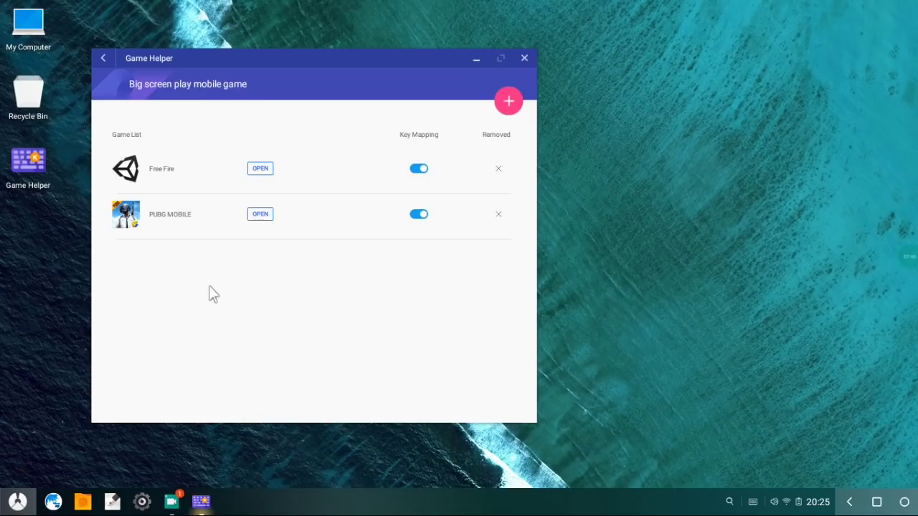
Step: Launch Free Fire from Game Helper and acknowledge the notice about key mapping and shooting mode
{"action": "left_click", "coordinate": [260, 171]}
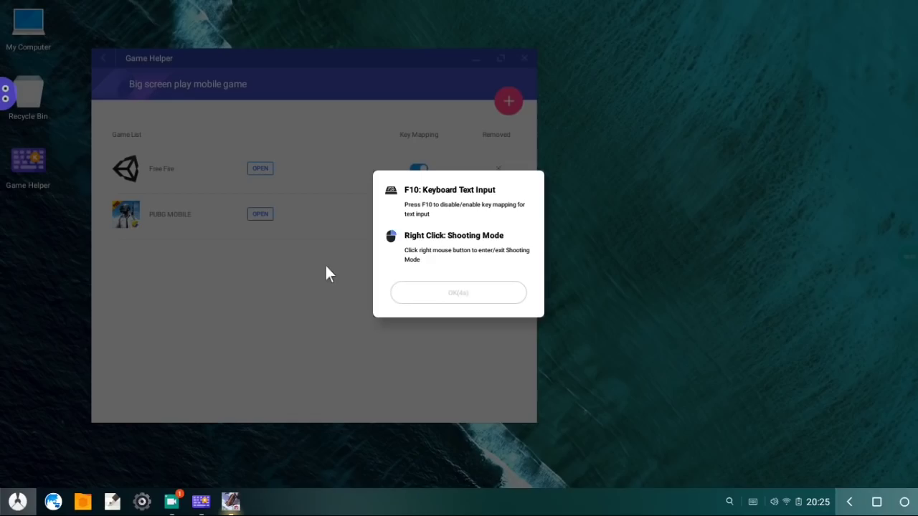
{"action": "left_click", "coordinate": [457, 295]}
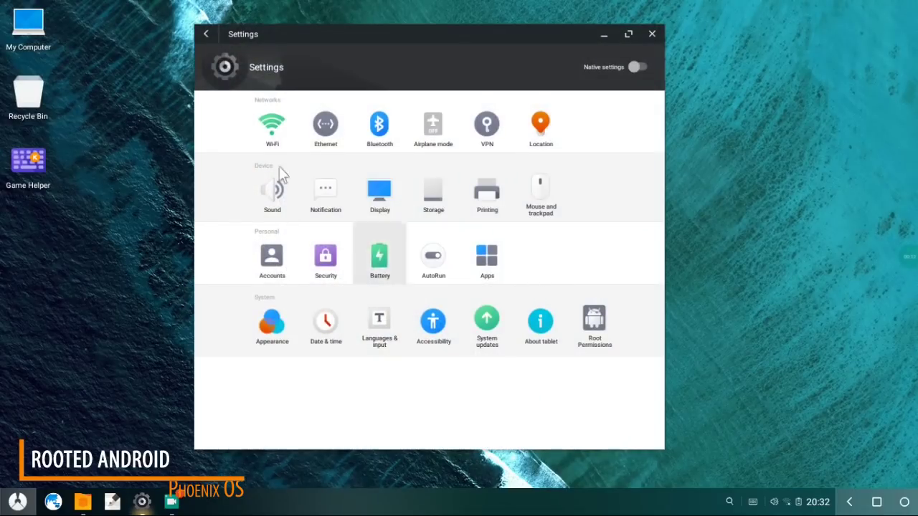
Step: Open the Root Permissions page in the system settings
{"action": "left_click", "coordinate": [588, 347]}
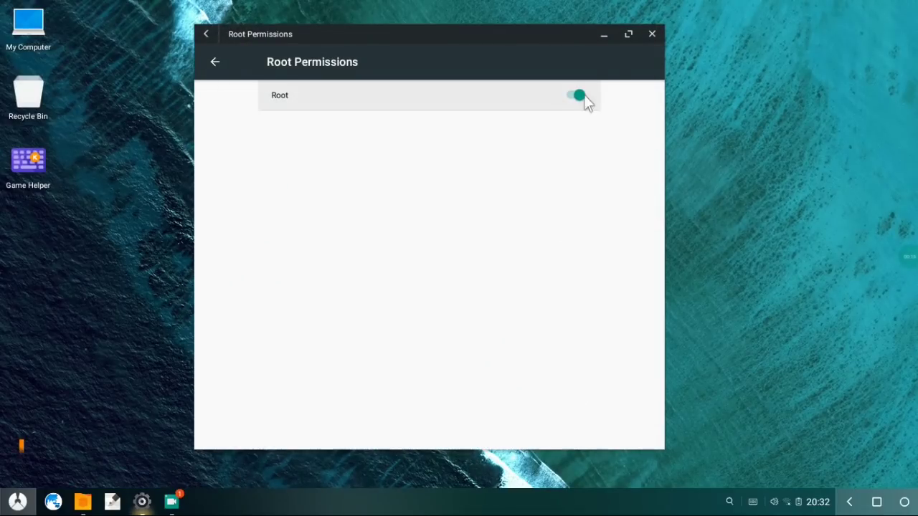
Step: Close the Root Permissions window and browse the installed apps in the start menu
{"action": "left_click", "coordinate": [652, 34]}
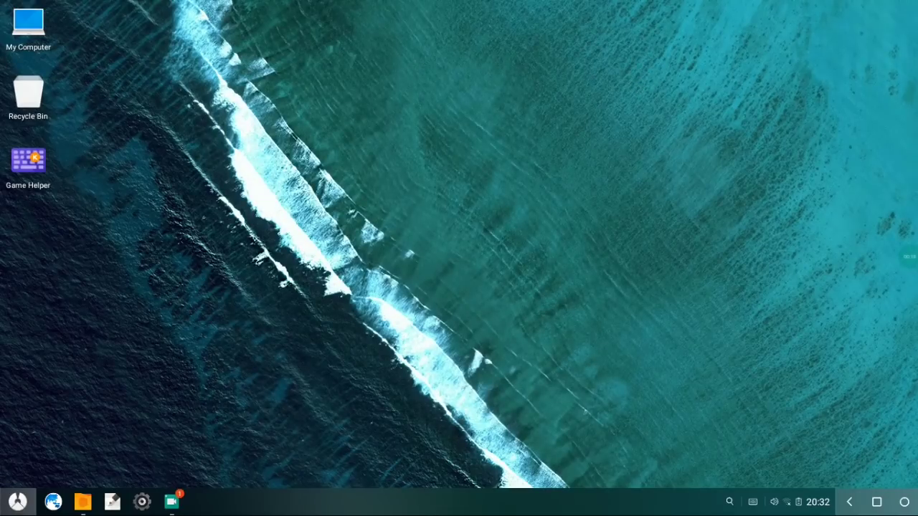
{"action": "left_click", "coordinate": [18, 502]}
{"action": "scroll", "coordinate": [188, 421], "scroll_direction": "down", "scroll_amount": 1}
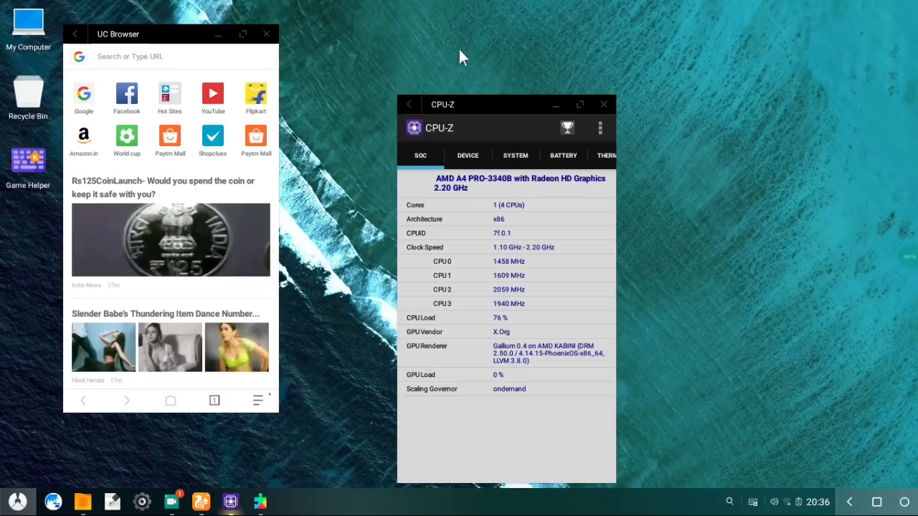
Step: Reposition the CPU-Z window on the desktop and review its System, Device, Battery and Thermal information
{"action": "left_click_drag", "start_coordinate": [481, 104], "coordinate": [526, 75]}
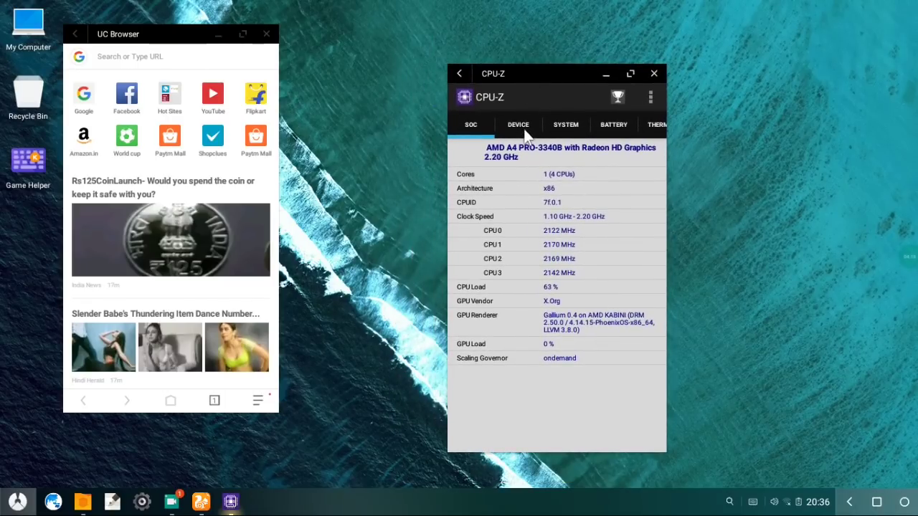
{"action": "left_click", "coordinate": [564, 134]}
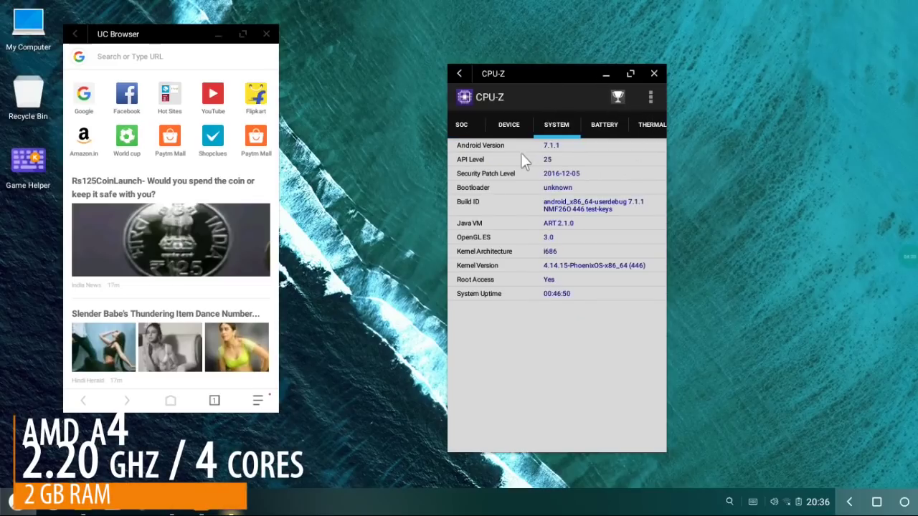
{"action": "left_click", "coordinate": [517, 132]}
{"action": "left_click", "coordinate": [577, 132]}
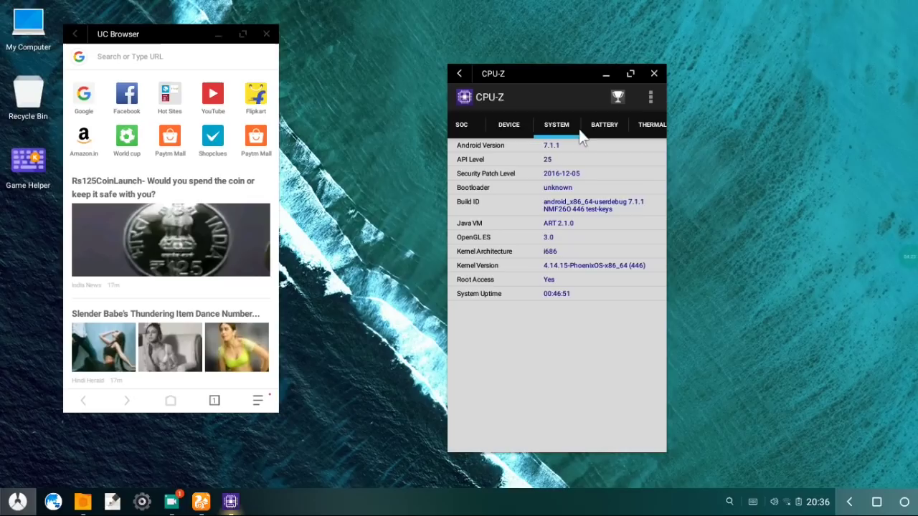
{"action": "left_click", "coordinate": [504, 127]}
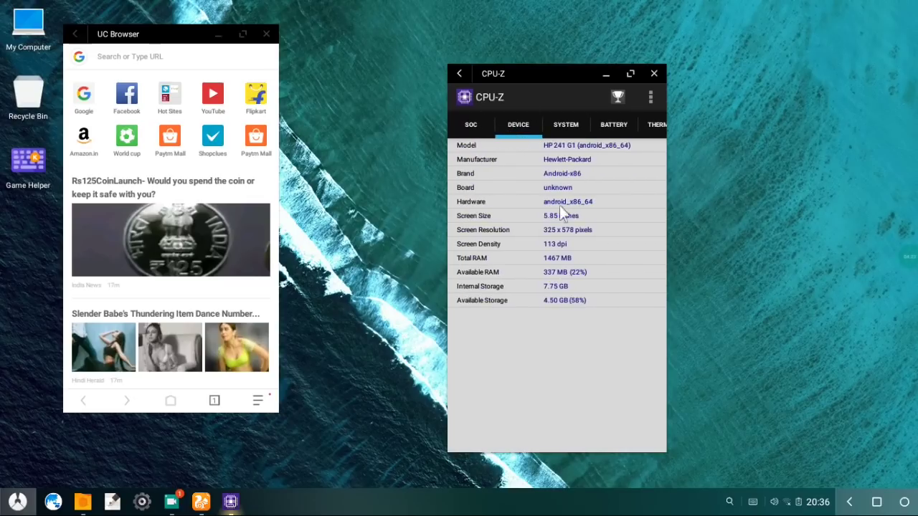
{"action": "left_click_drag", "start_coordinate": [561, 213], "coordinate": [506, 207]}
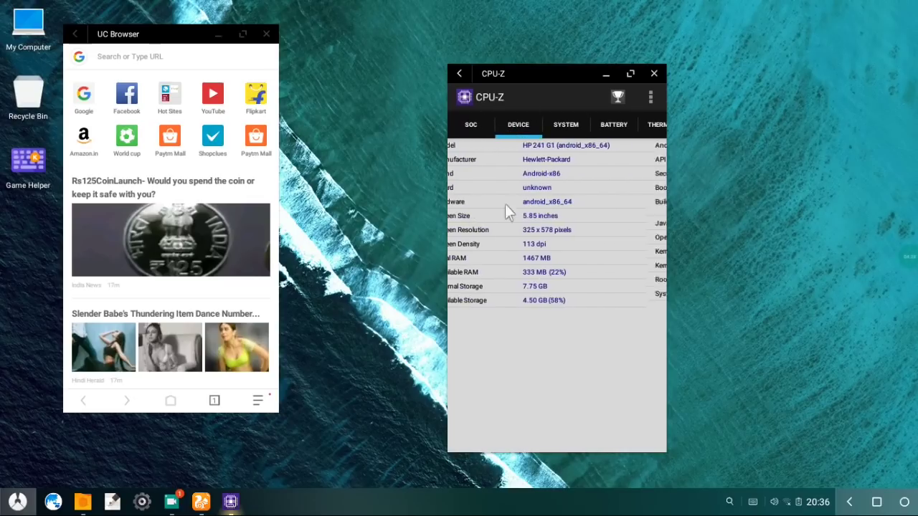
{"action": "left_click", "coordinate": [563, 124]}
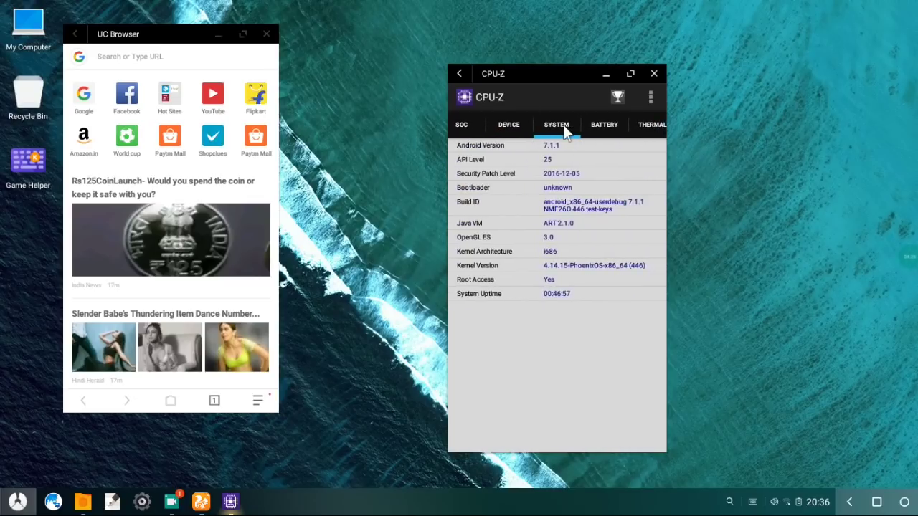
{"action": "left_click", "coordinate": [604, 127]}
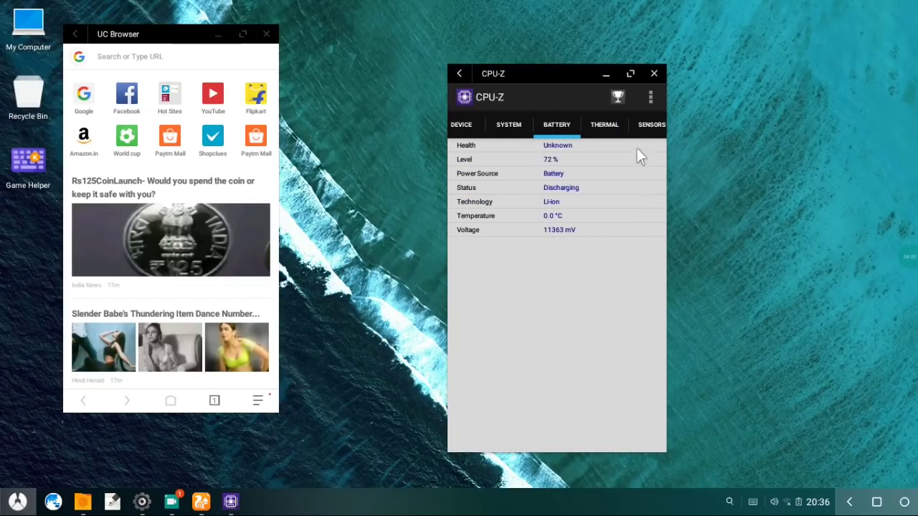
{"action": "left_click", "coordinate": [605, 129]}
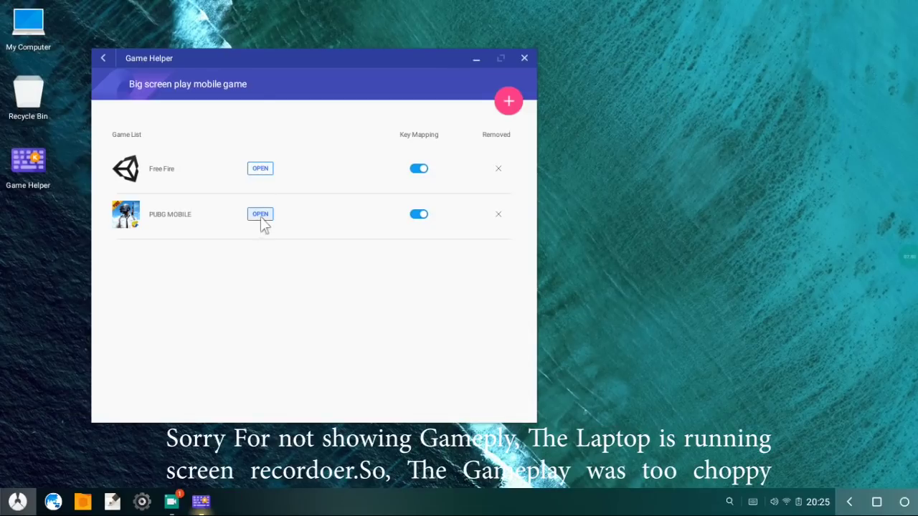
Step: Launch Free Fire from Game Helper and move the sight control in its key mapping to the middle of the game screen
{"action": "left_click", "coordinate": [259, 169]}
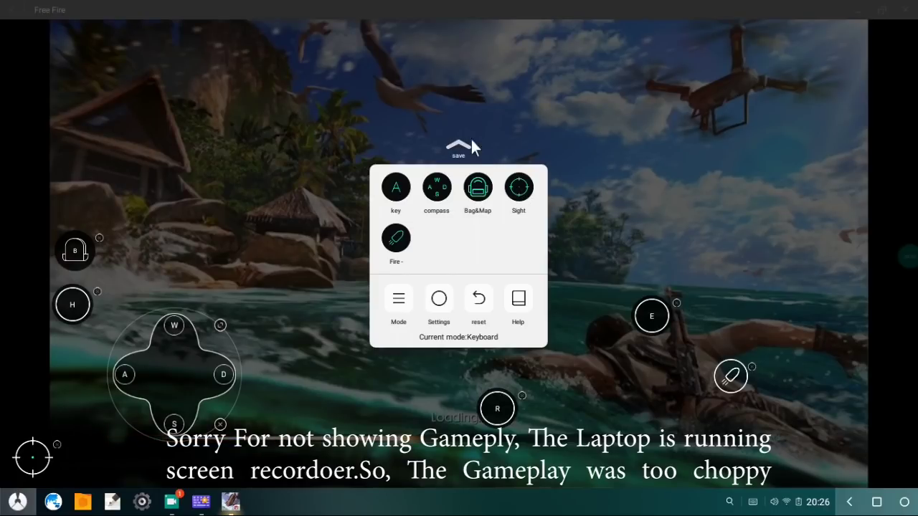
{"action": "left_click", "coordinate": [248, 134]}
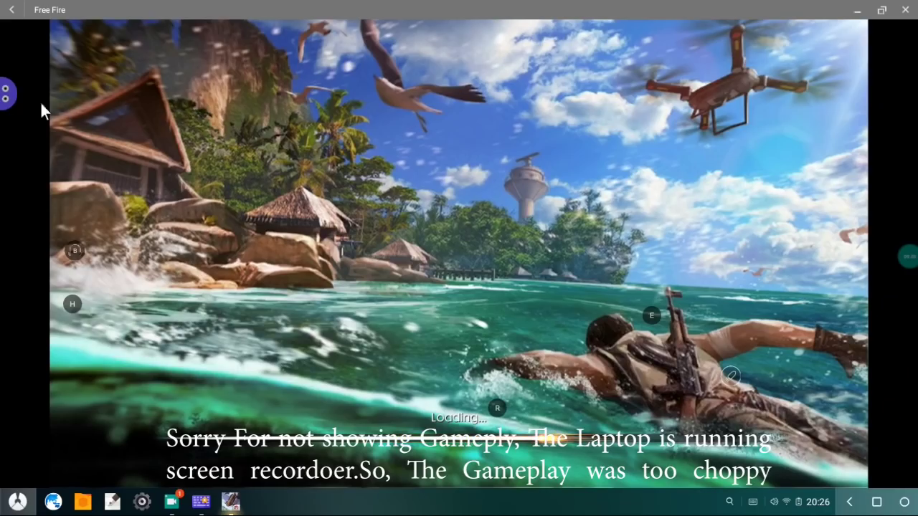
{"action": "left_click", "coordinate": [8, 99]}
{"action": "left_click_drag", "start_coordinate": [33, 457], "coordinate": [577, 169]}
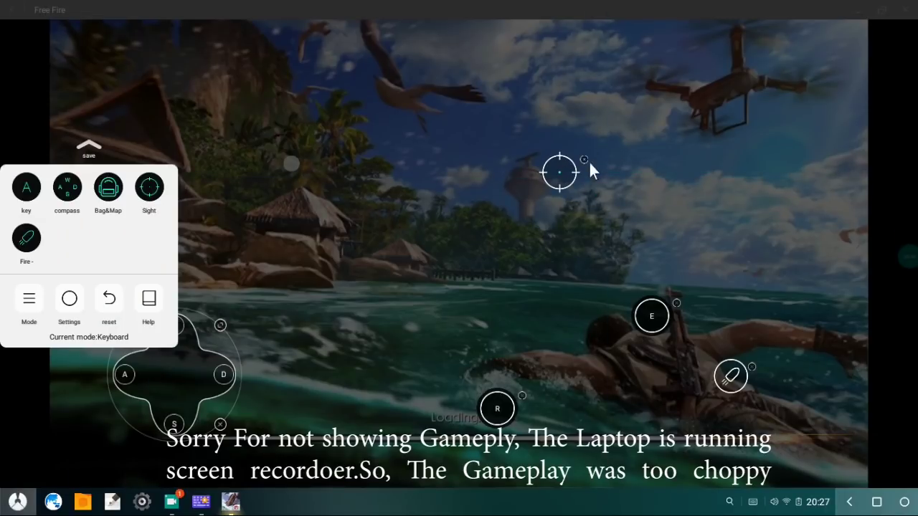
{"action": "left_click_drag", "start_coordinate": [560, 172], "coordinate": [533, 219]}
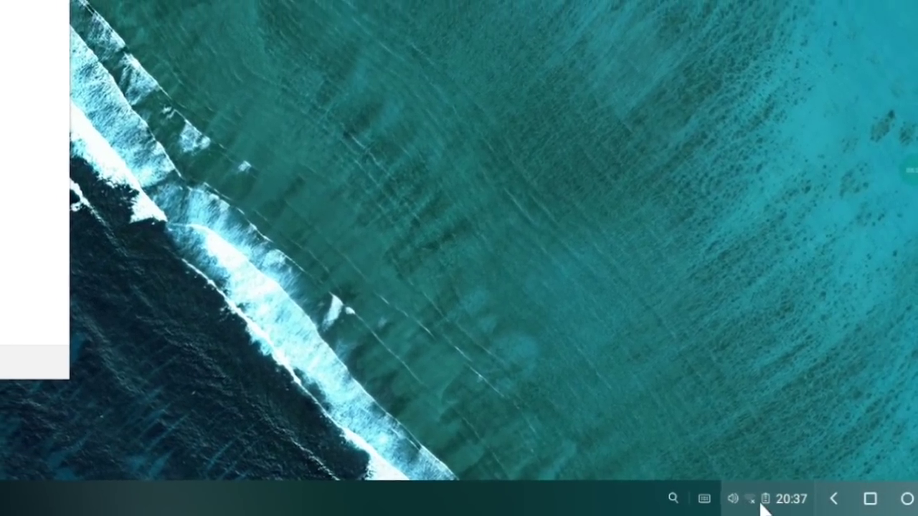
Step: View the notifications and quick toggles in the Notification Center, and dismiss it
{"action": "left_click", "coordinate": [761, 498]}
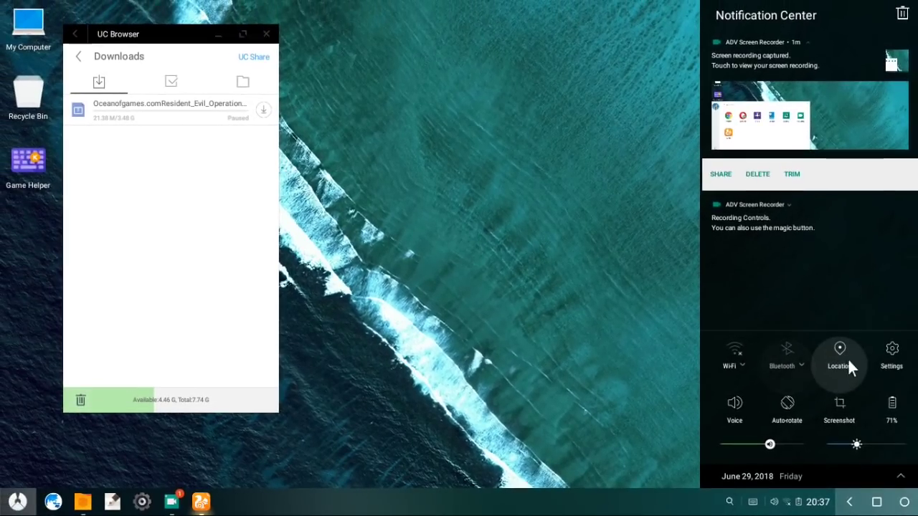
{"action": "left_click", "coordinate": [338, 275]}
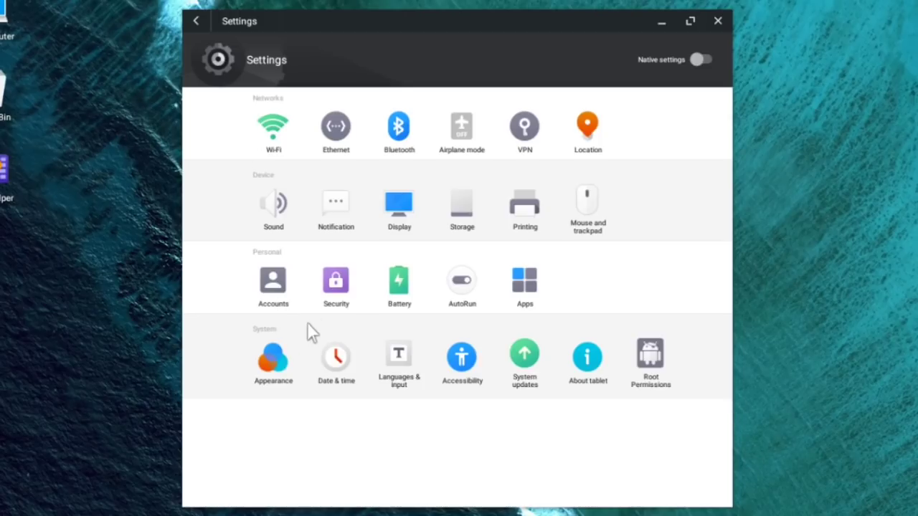
Step: Turn on Native settings and look through the stock Android settings list
{"action": "left_click", "coordinate": [703, 61]}
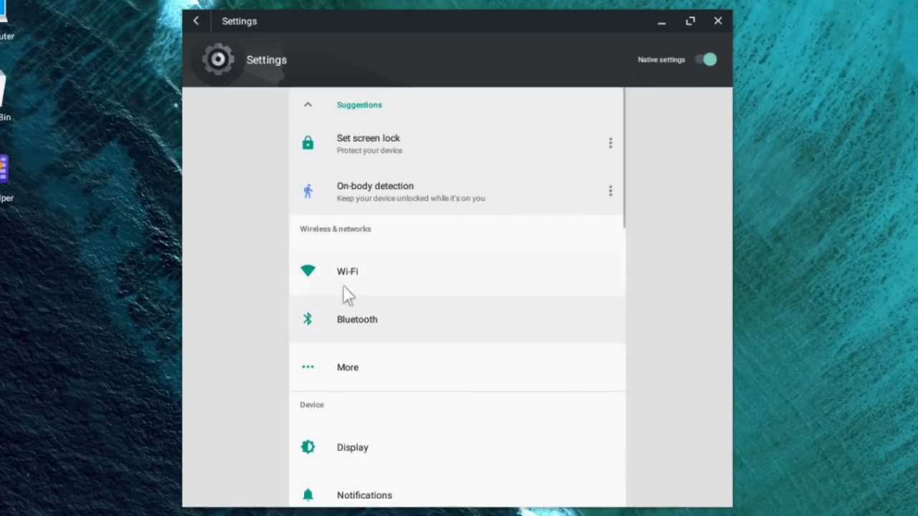
{"action": "scroll", "coordinate": [385, 269], "scroll_direction": "down", "scroll_amount": 1}
{"action": "scroll", "coordinate": [391, 272], "scroll_direction": "down", "scroll_amount": 3}
Step: Show the first page of apps in the start menu and open the power options
{"action": "left_click", "coordinate": [18, 500]}
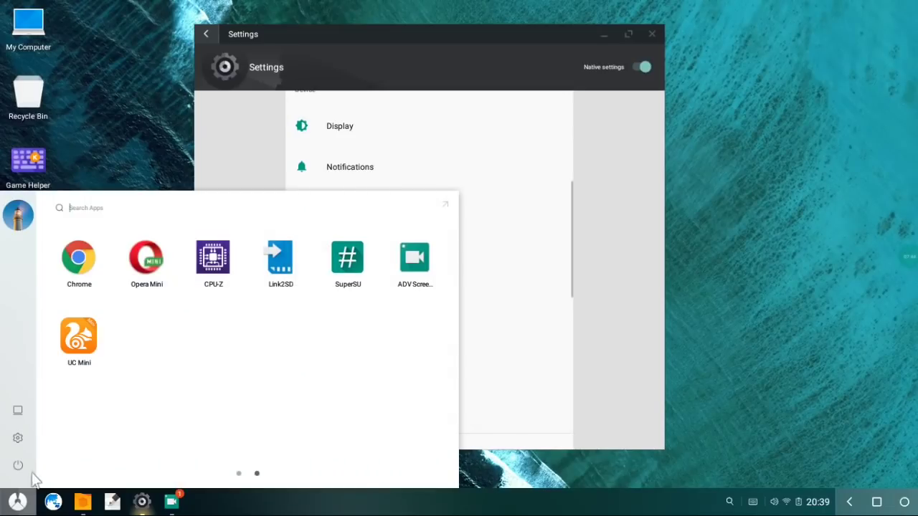
{"action": "scroll", "coordinate": [201, 418], "scroll_direction": "up", "scroll_amount": 1}
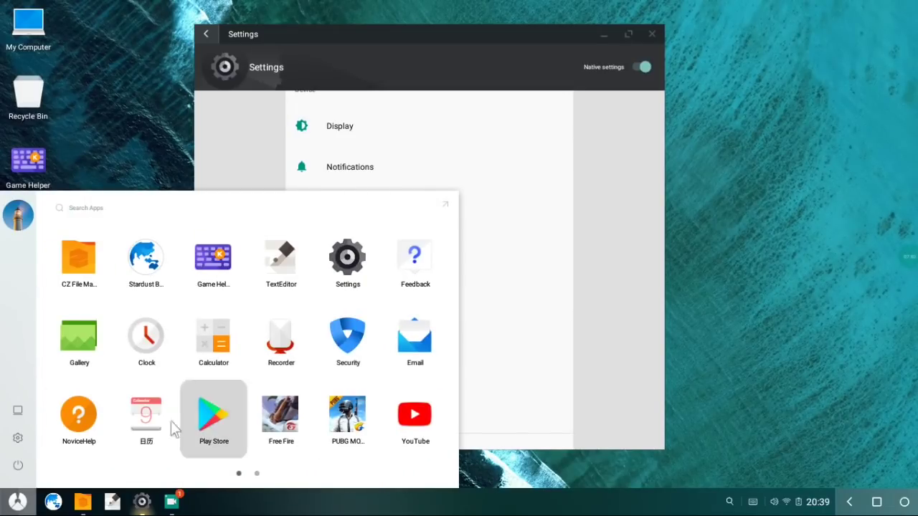
{"action": "left_click", "coordinate": [18, 465]}
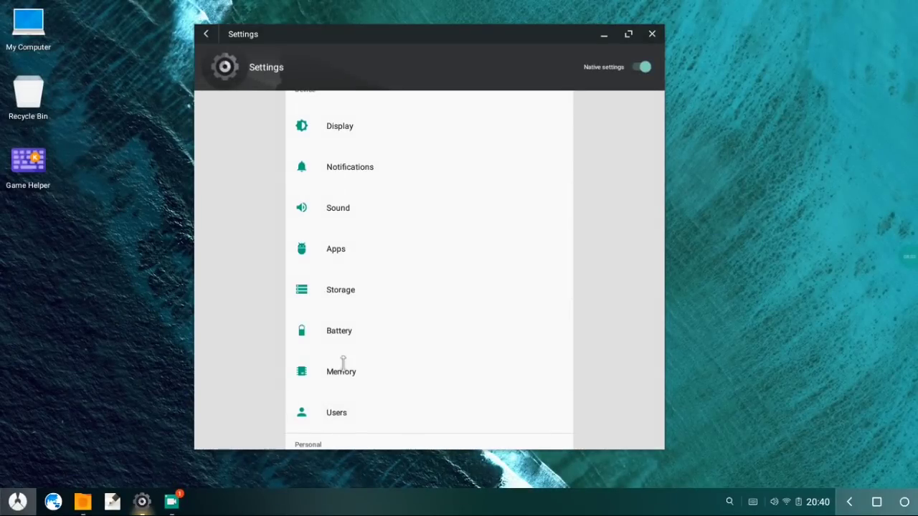
Step: Browse to Local disk (3) in the file manager and open the ADV Screen Recorder 3.4.1.apk file
{"action": "left_click", "coordinate": [83, 501]}
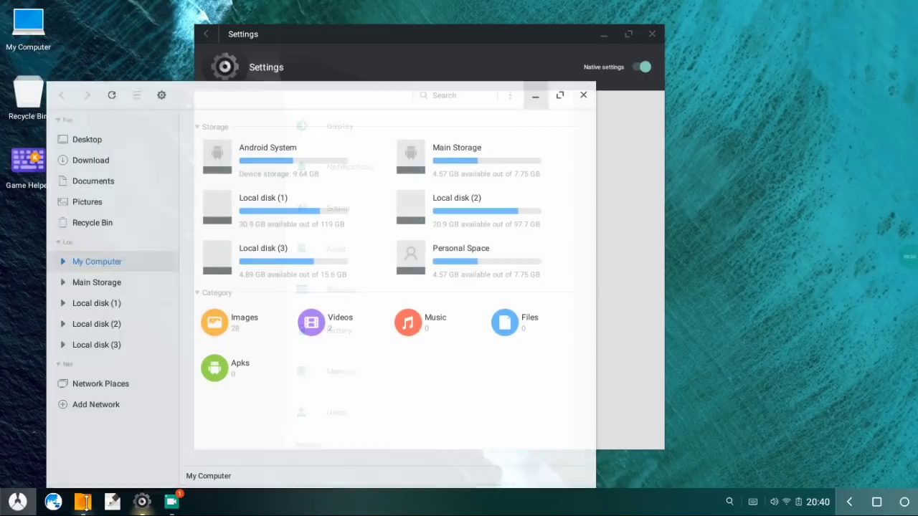
{"action": "left_click", "coordinate": [447, 257]}
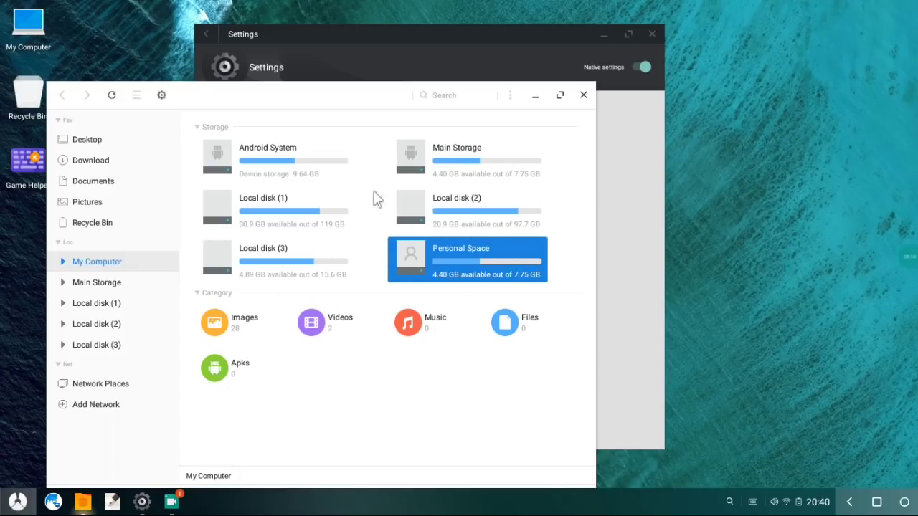
{"action": "double_click", "coordinate": [300, 267]}
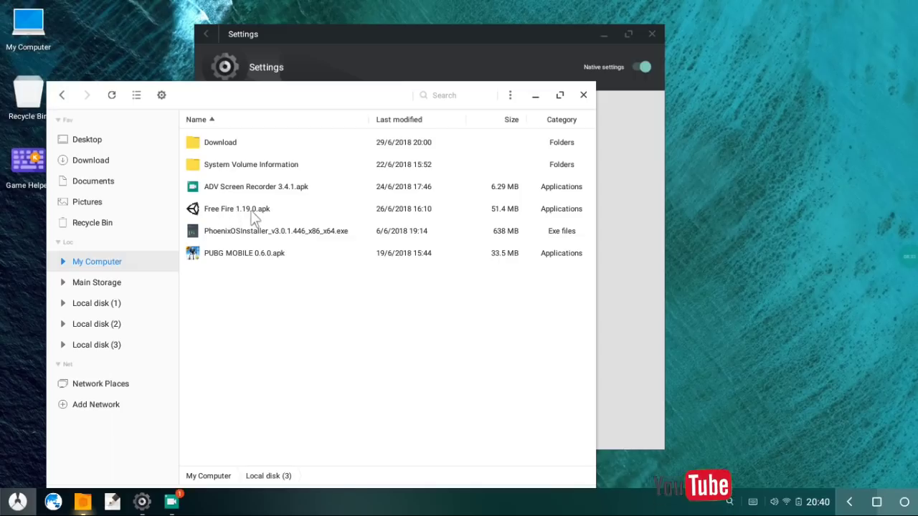
{"action": "left_click", "coordinate": [221, 190]}
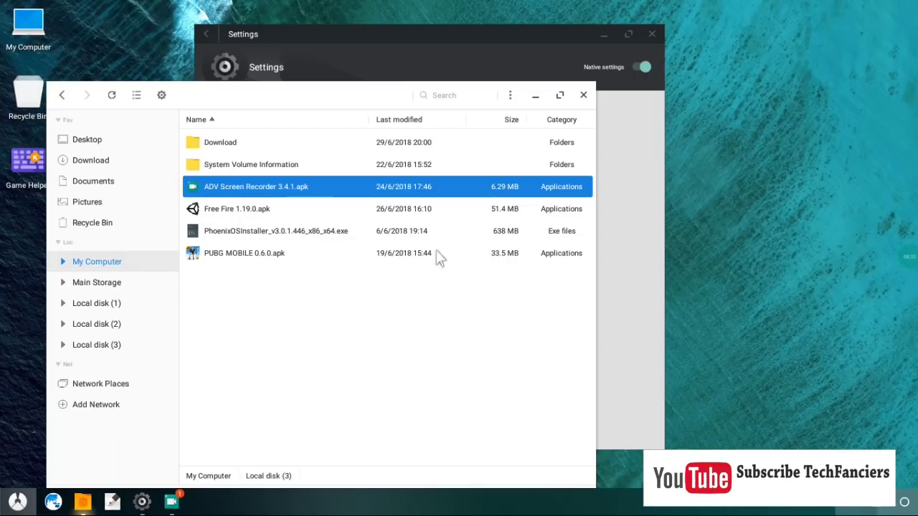
{"action": "double_click", "coordinate": [245, 184]}
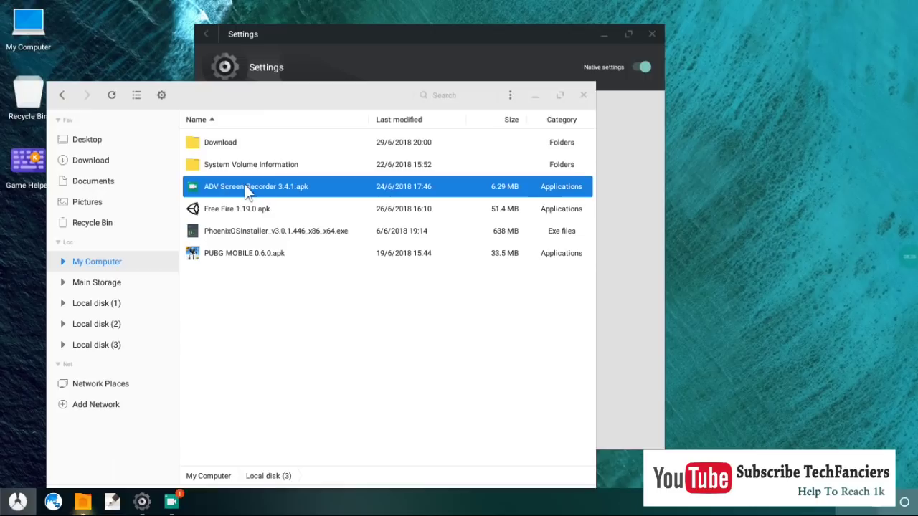